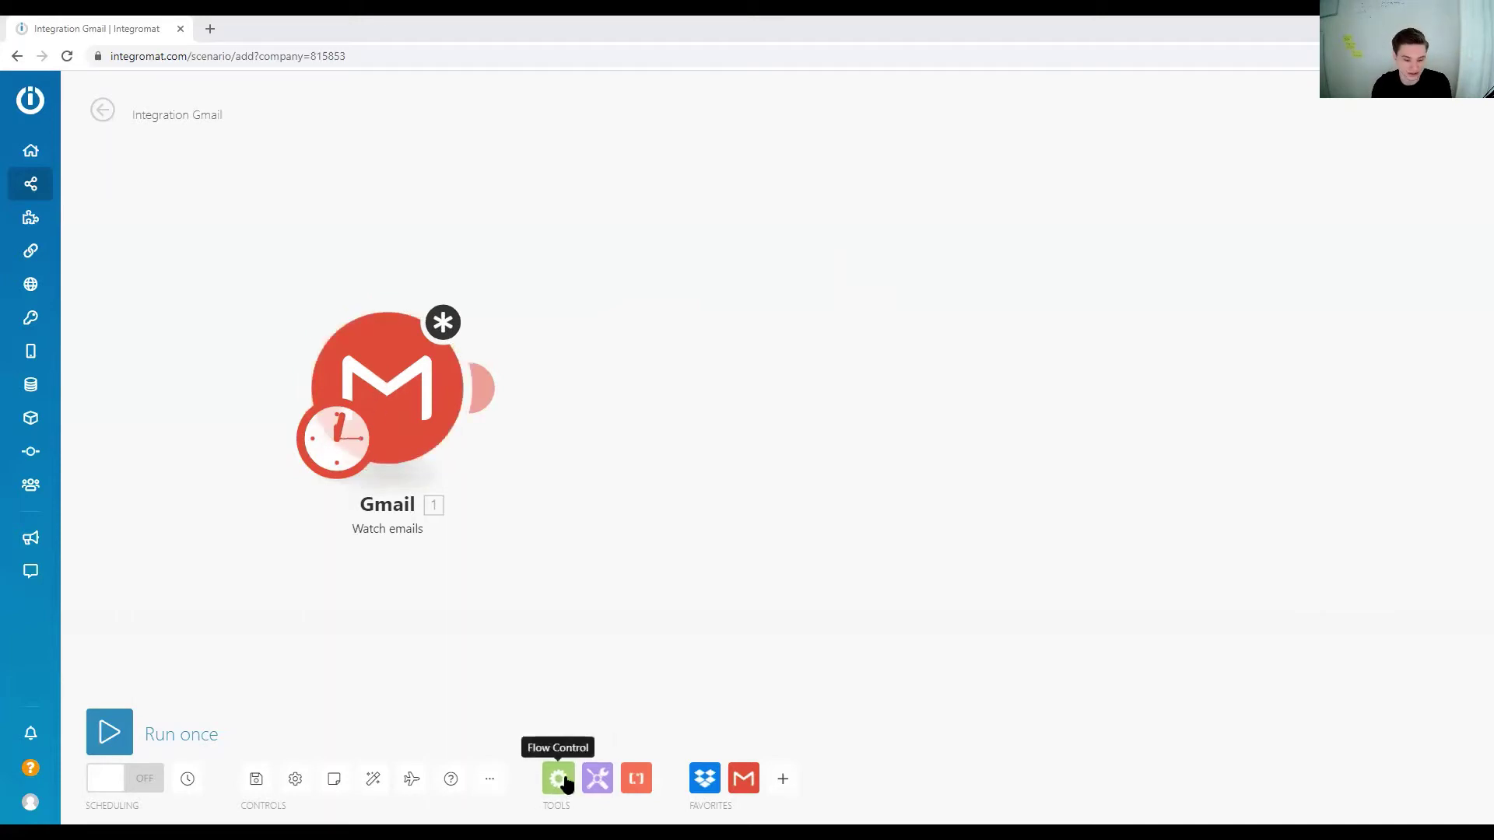
- Add a Flow Control Iterator module linked after the Gmail trigger
key(ctrl+plus)
key(ctrl+plus)
key(ctrl+plus)
key(ctrl+plus)
key(ctrl+plus)
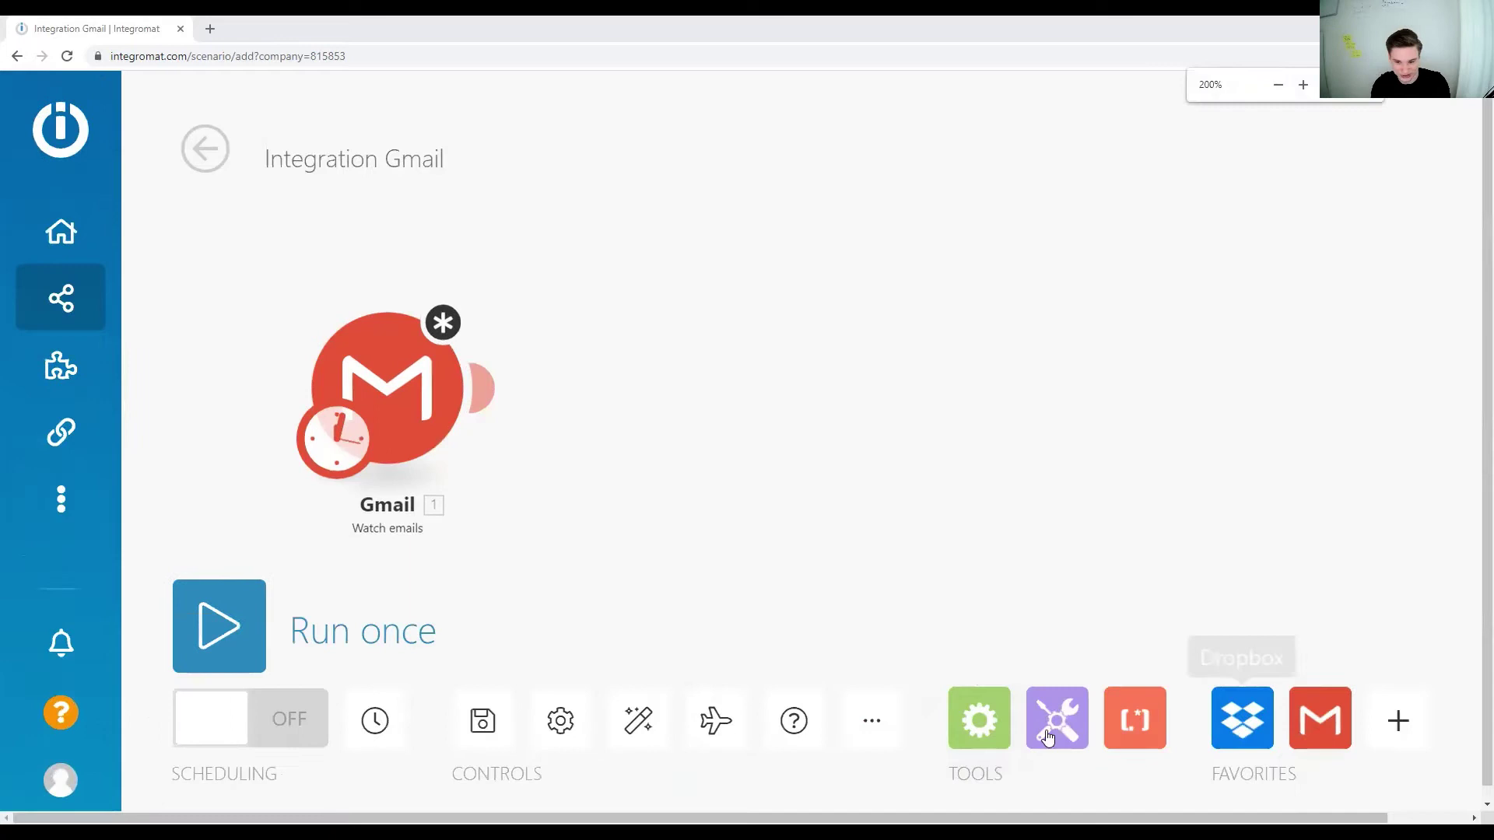
click(983, 727)
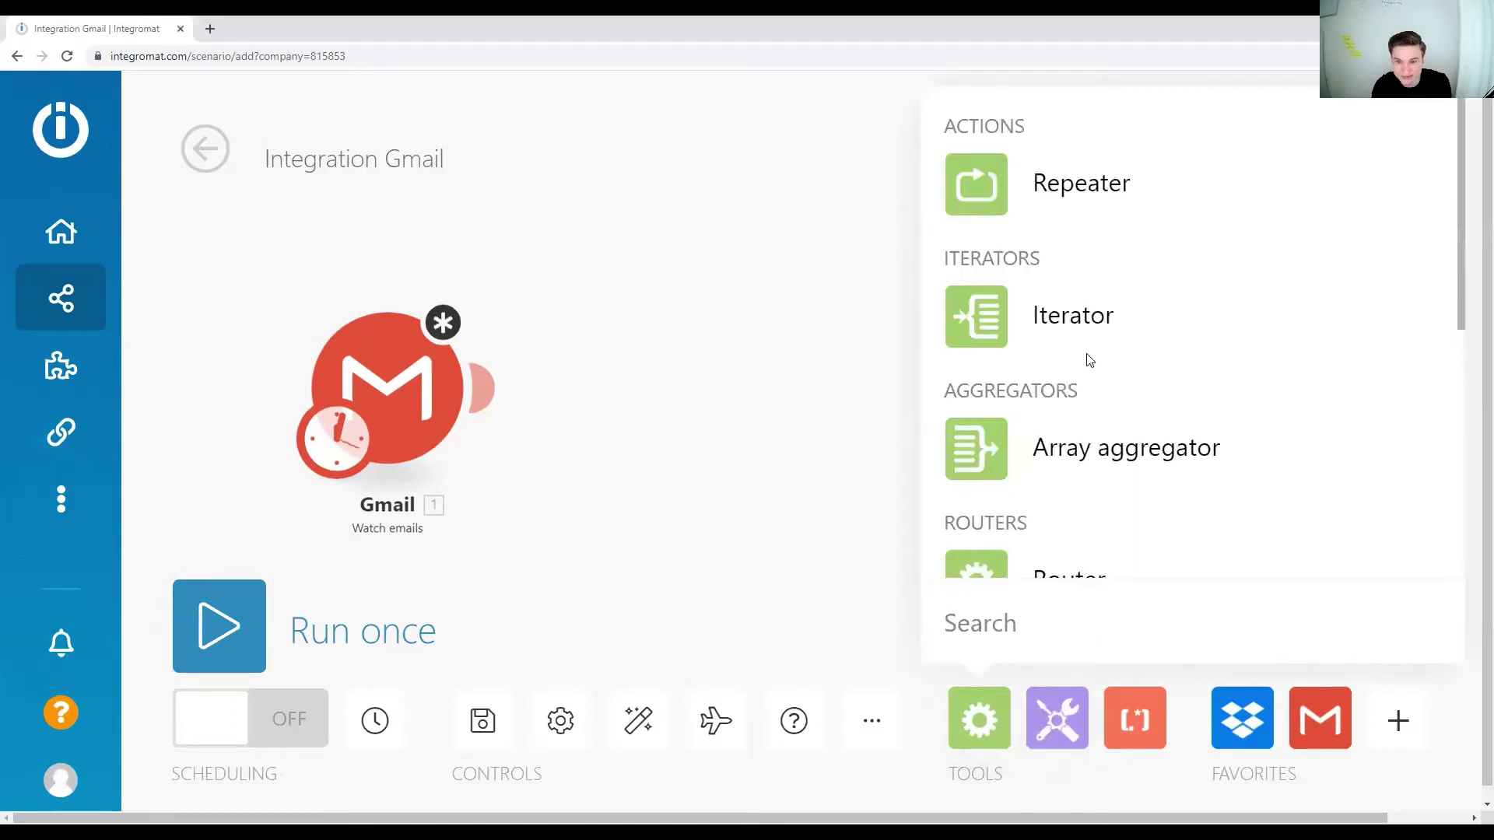
click(1027, 322)
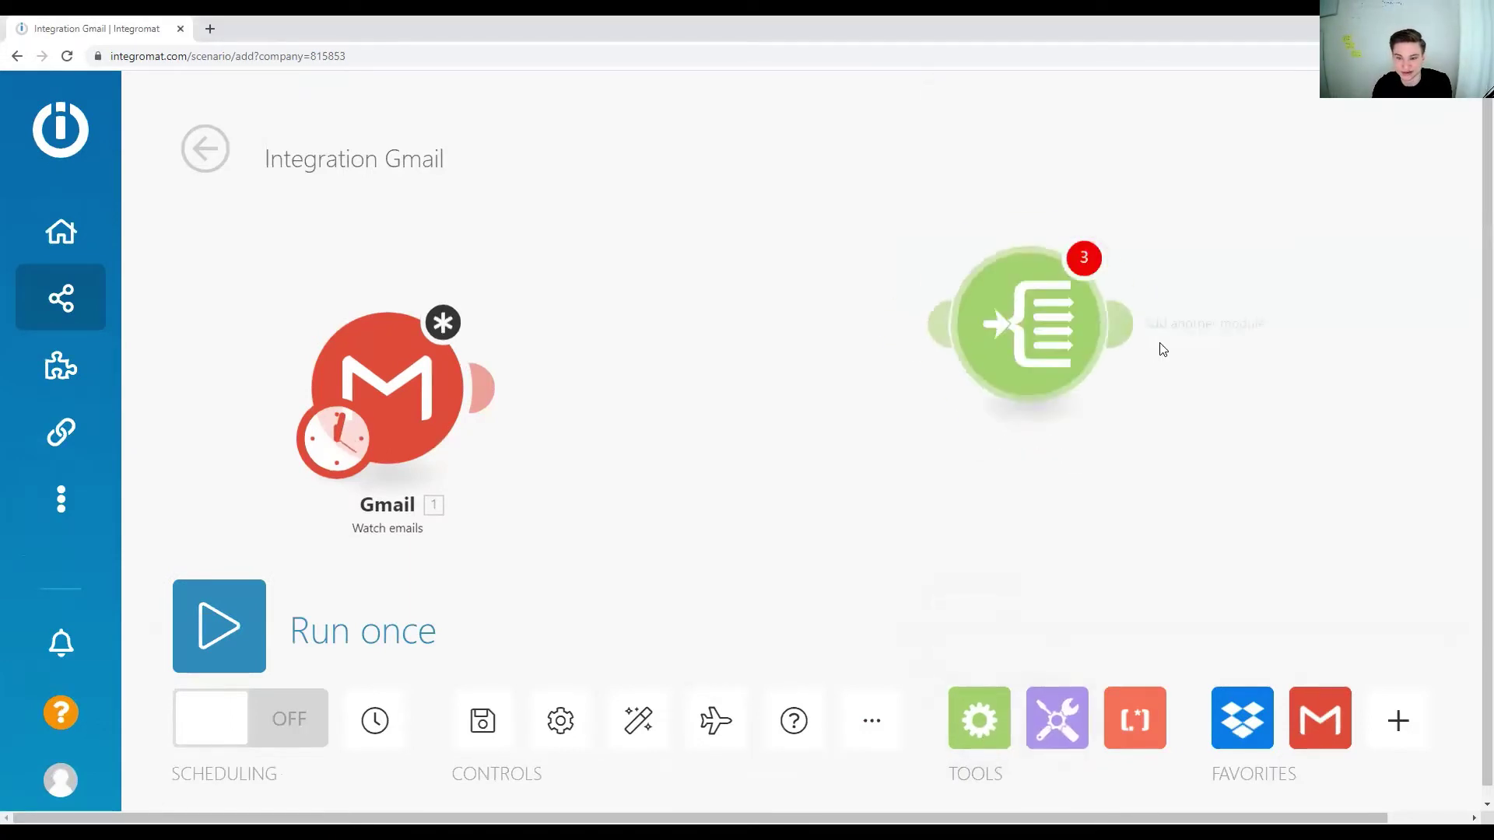
drag(1025, 323, 741, 408)
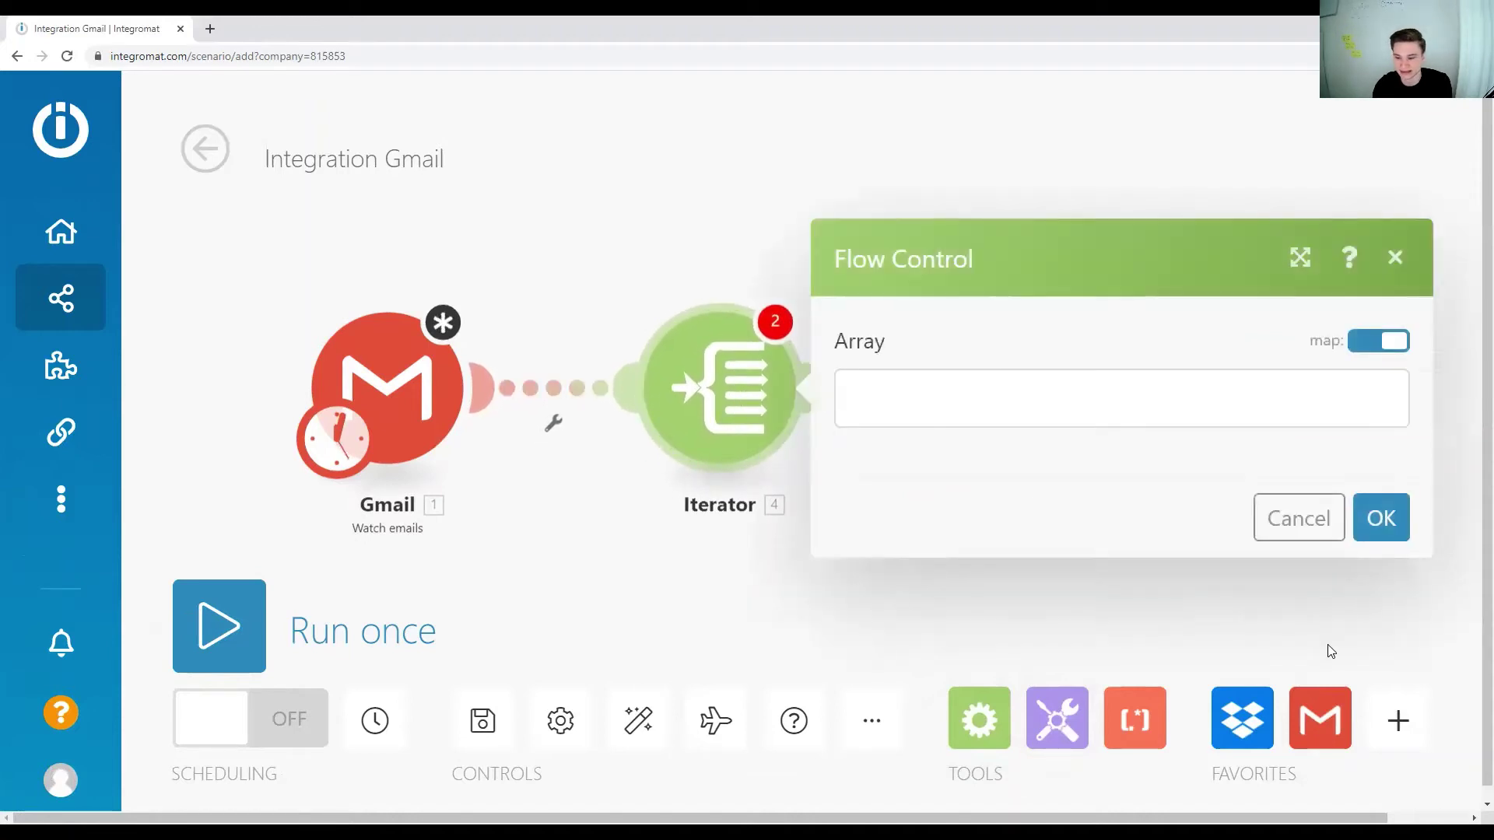
- Add a Dropbox 'Upload a File' module linked after the Iterator
click(1242, 717)
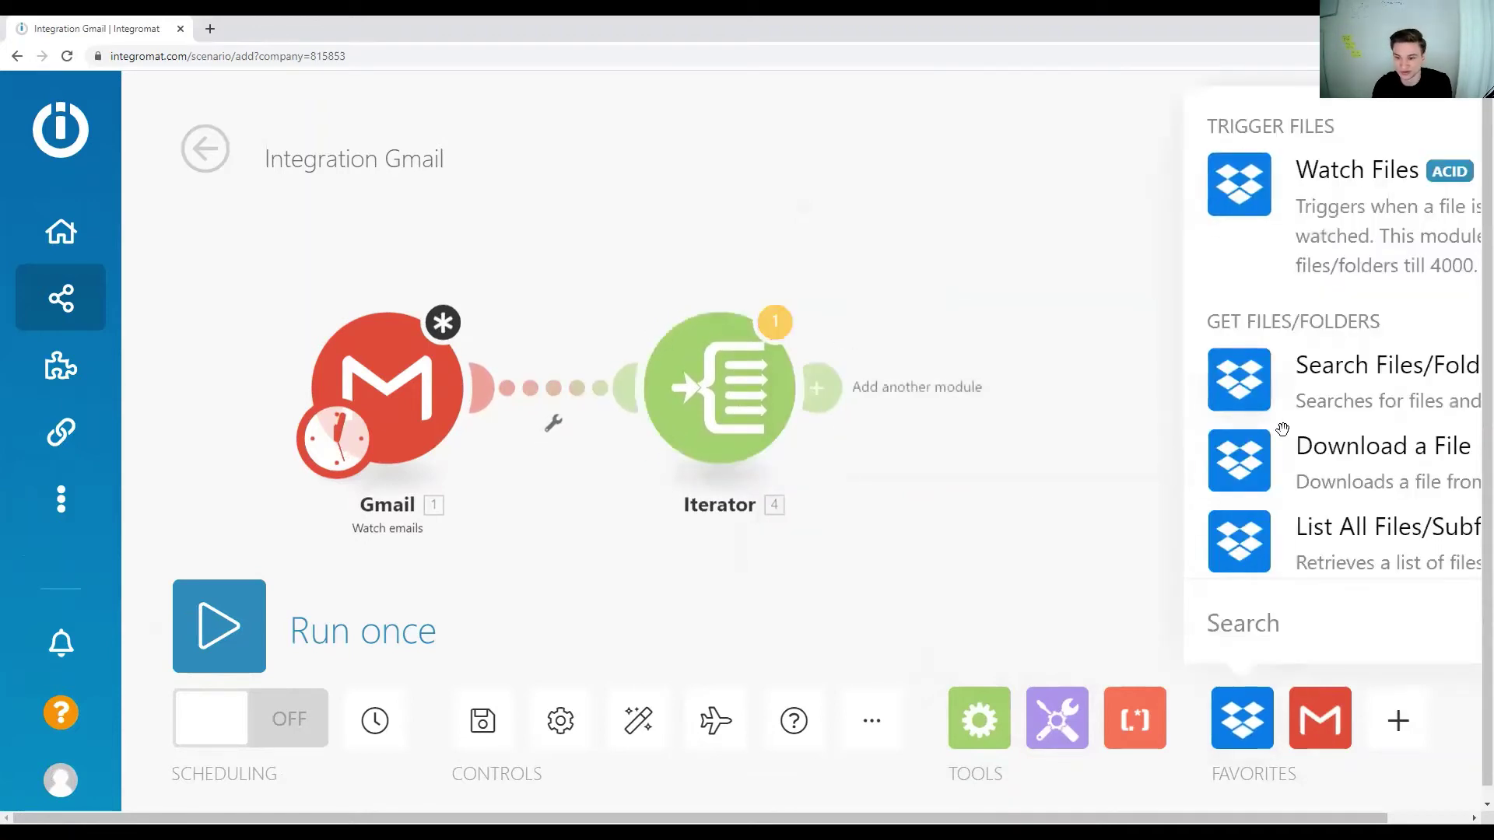
key(ctrl+minus)
key(ctrl+minus)
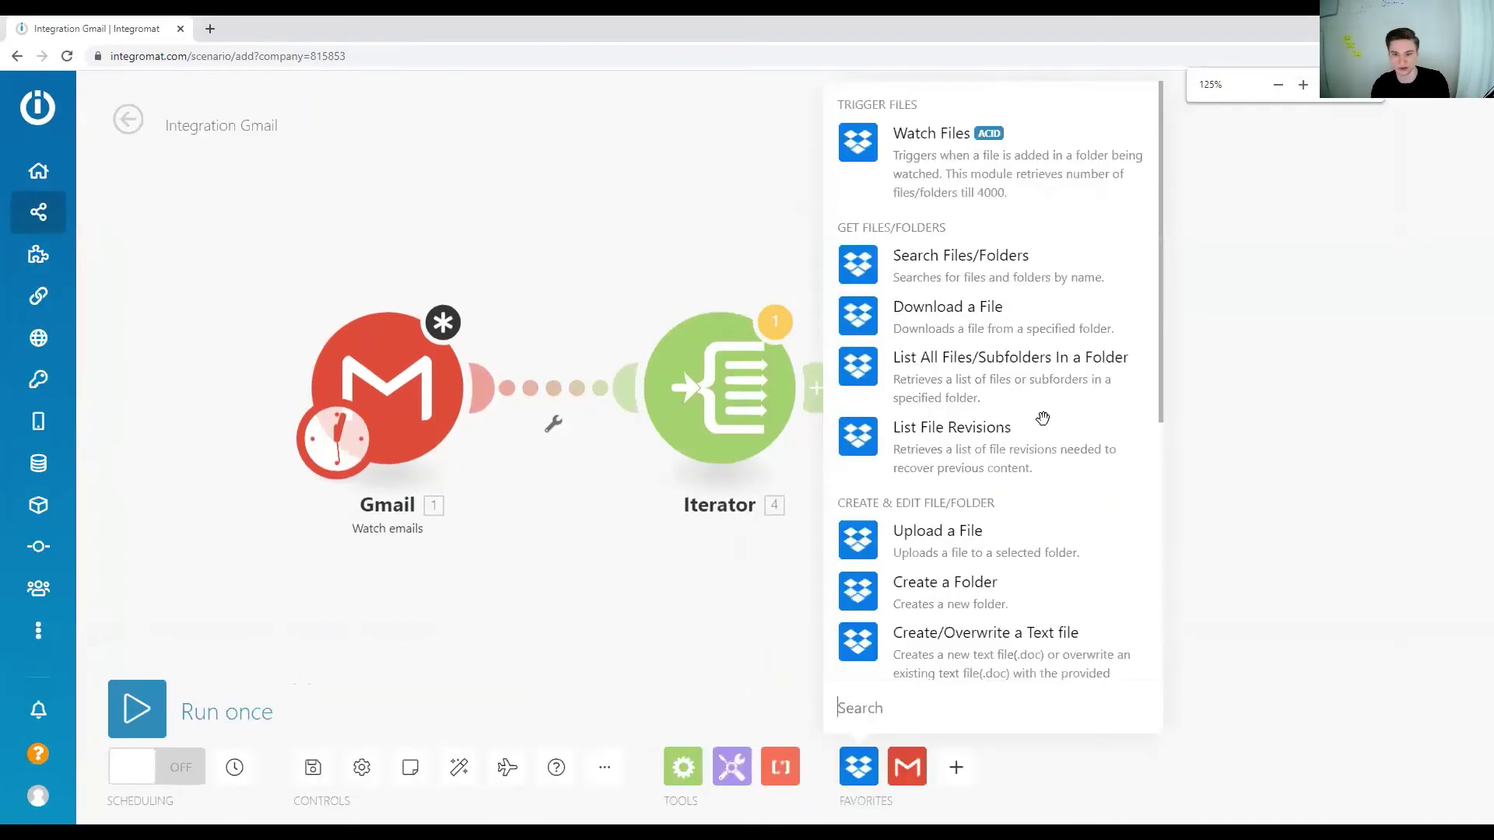
click(1012, 532)
drag(1030, 537, 1062, 384)
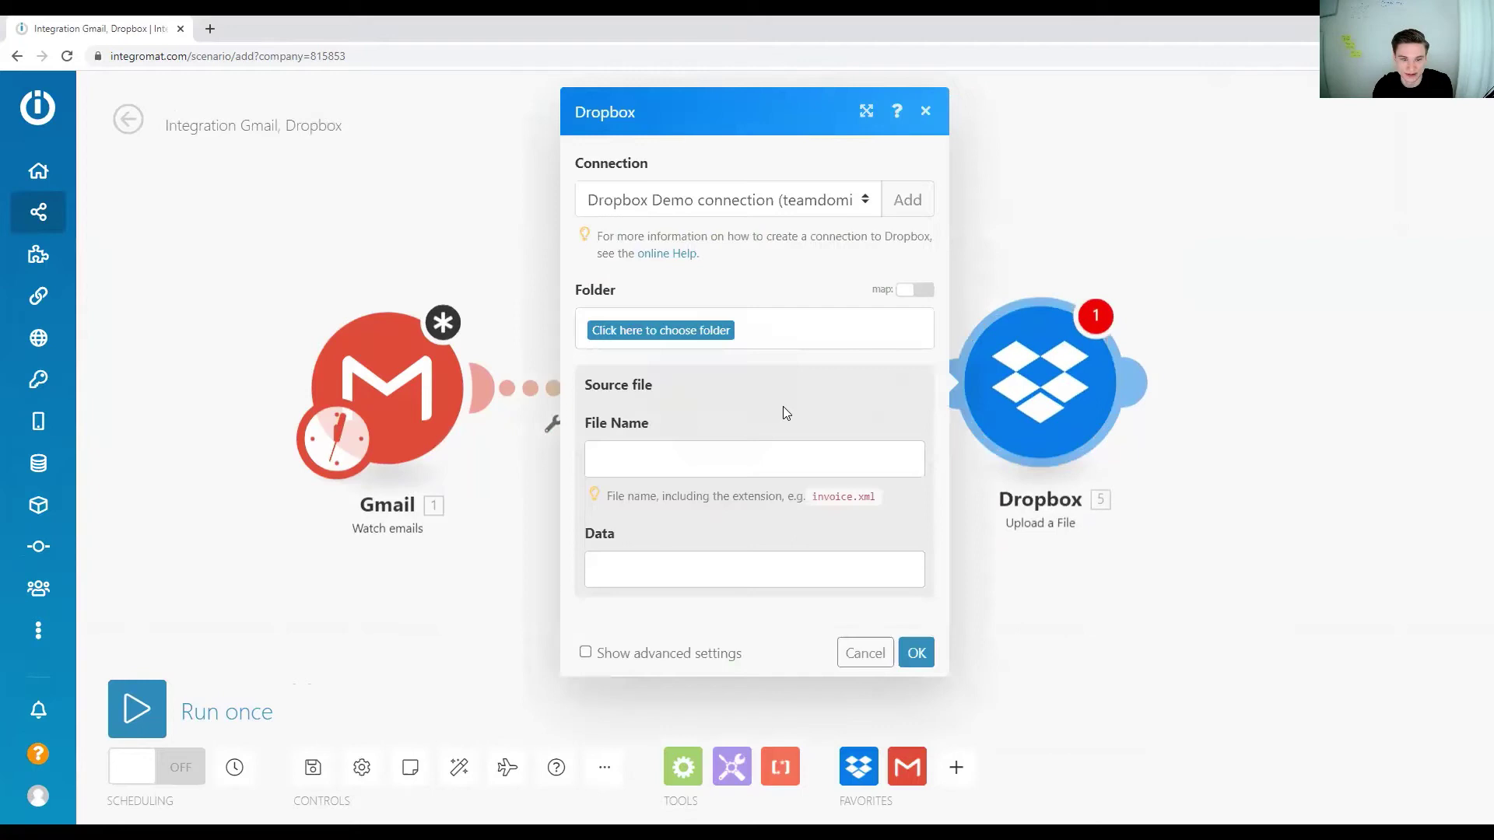
- Leave the Dropbox settings and set the Iterator's Array field to Gmail's Attachments[]
click(971, 501)
click(741, 399)
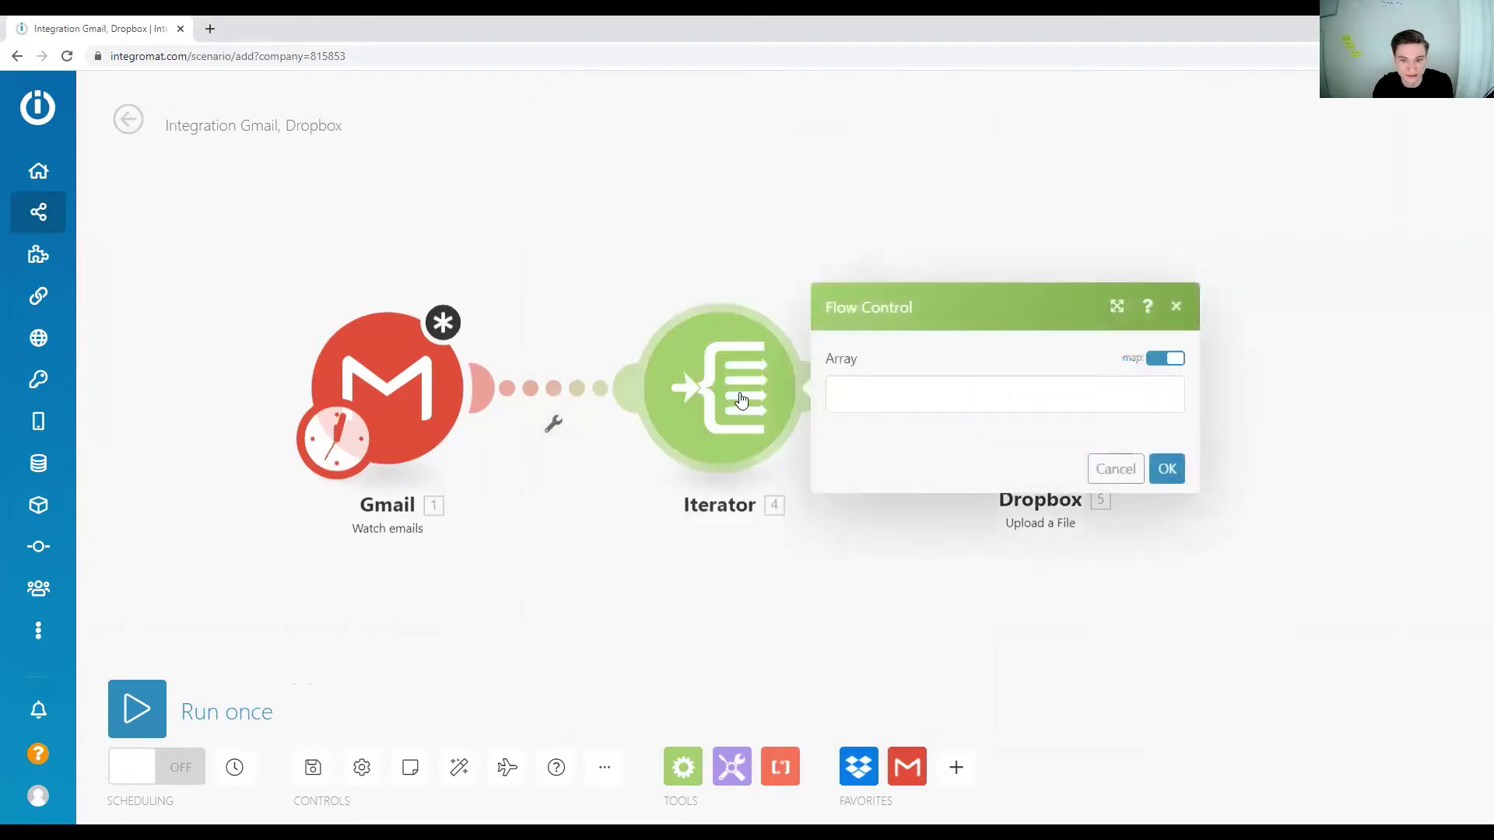
click(1044, 391)
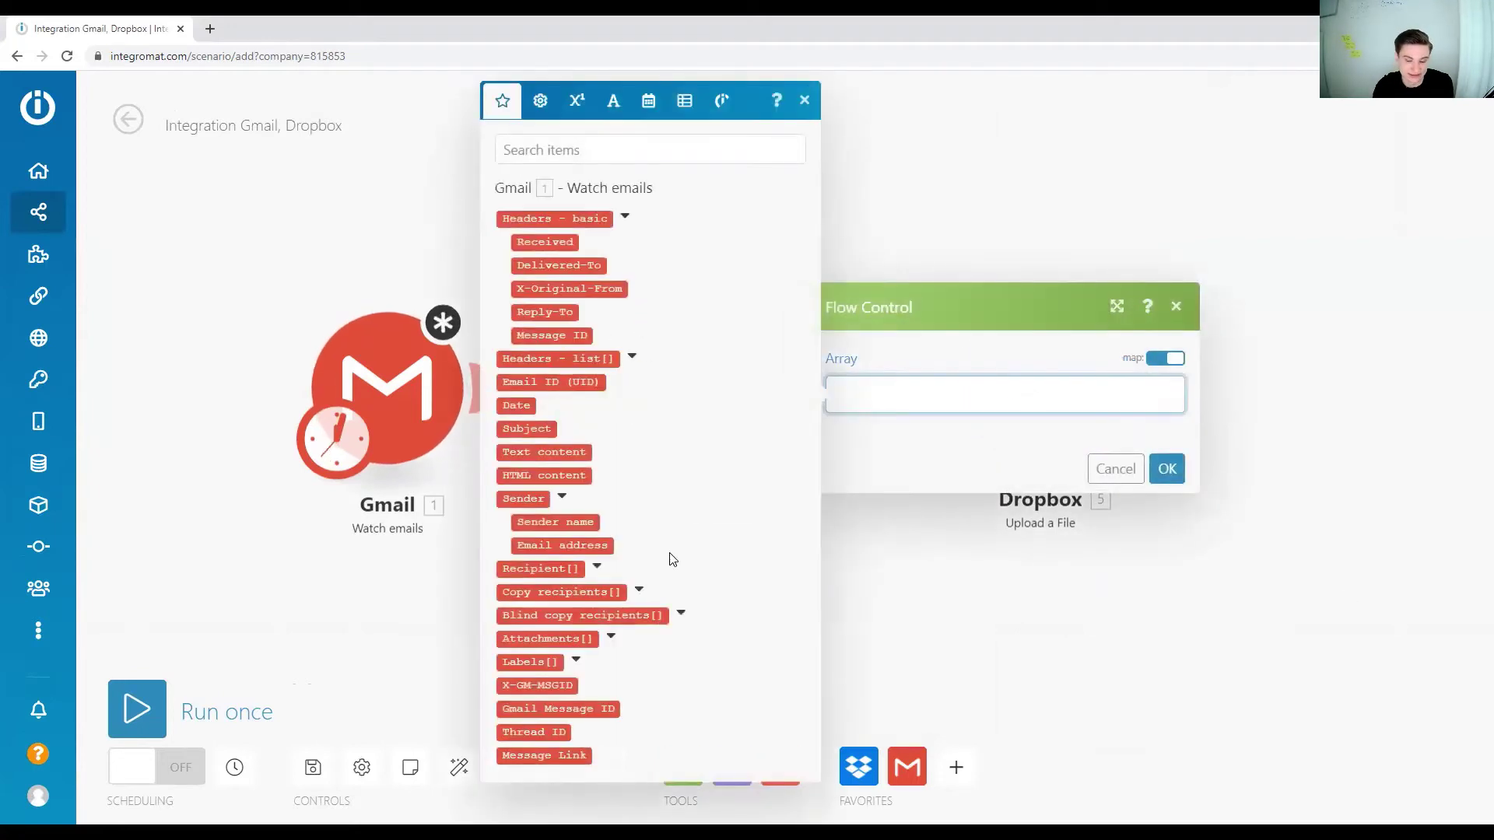
click(554, 639)
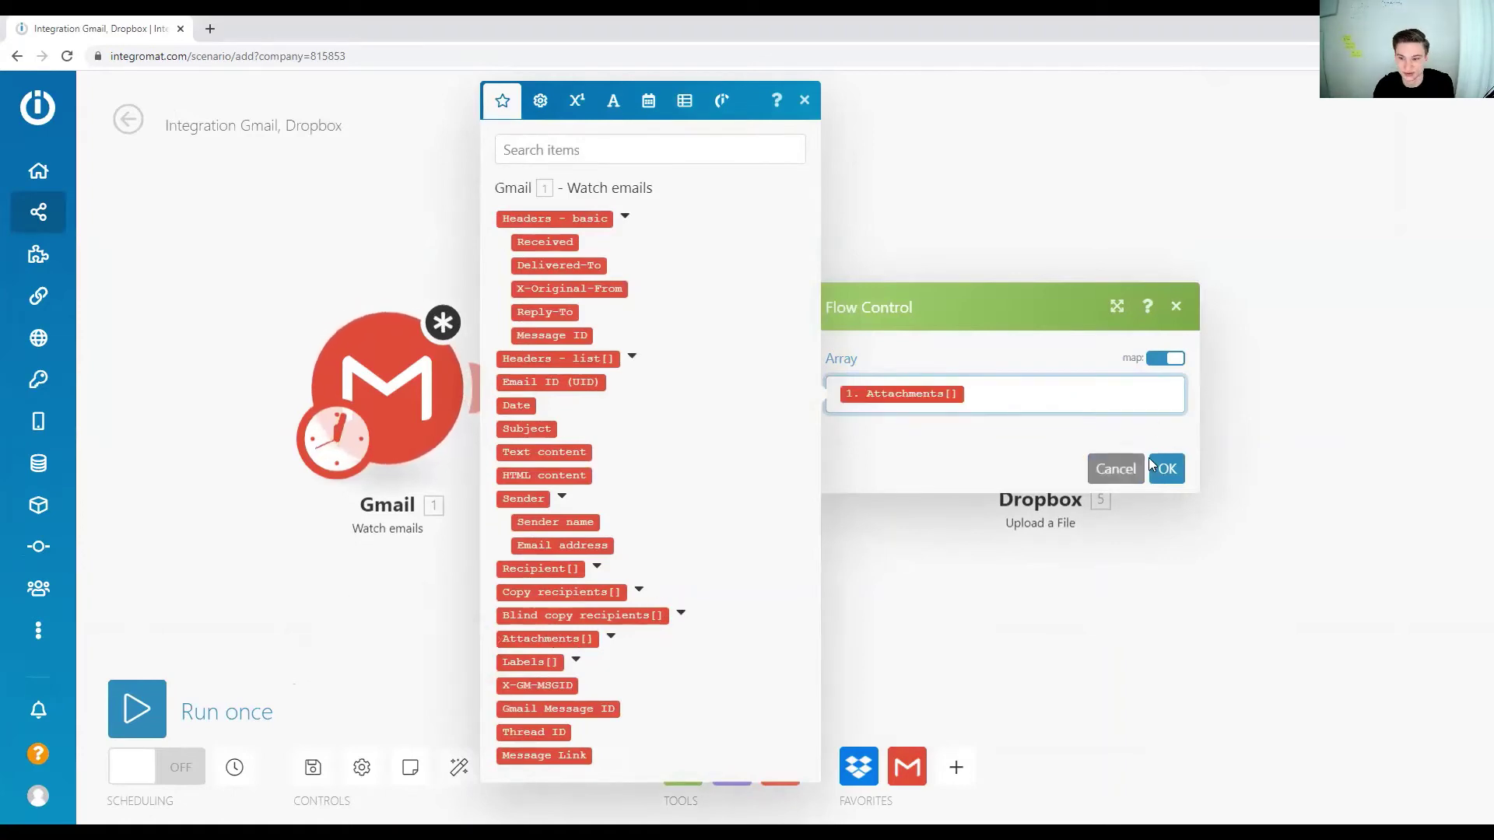
click(1168, 468)
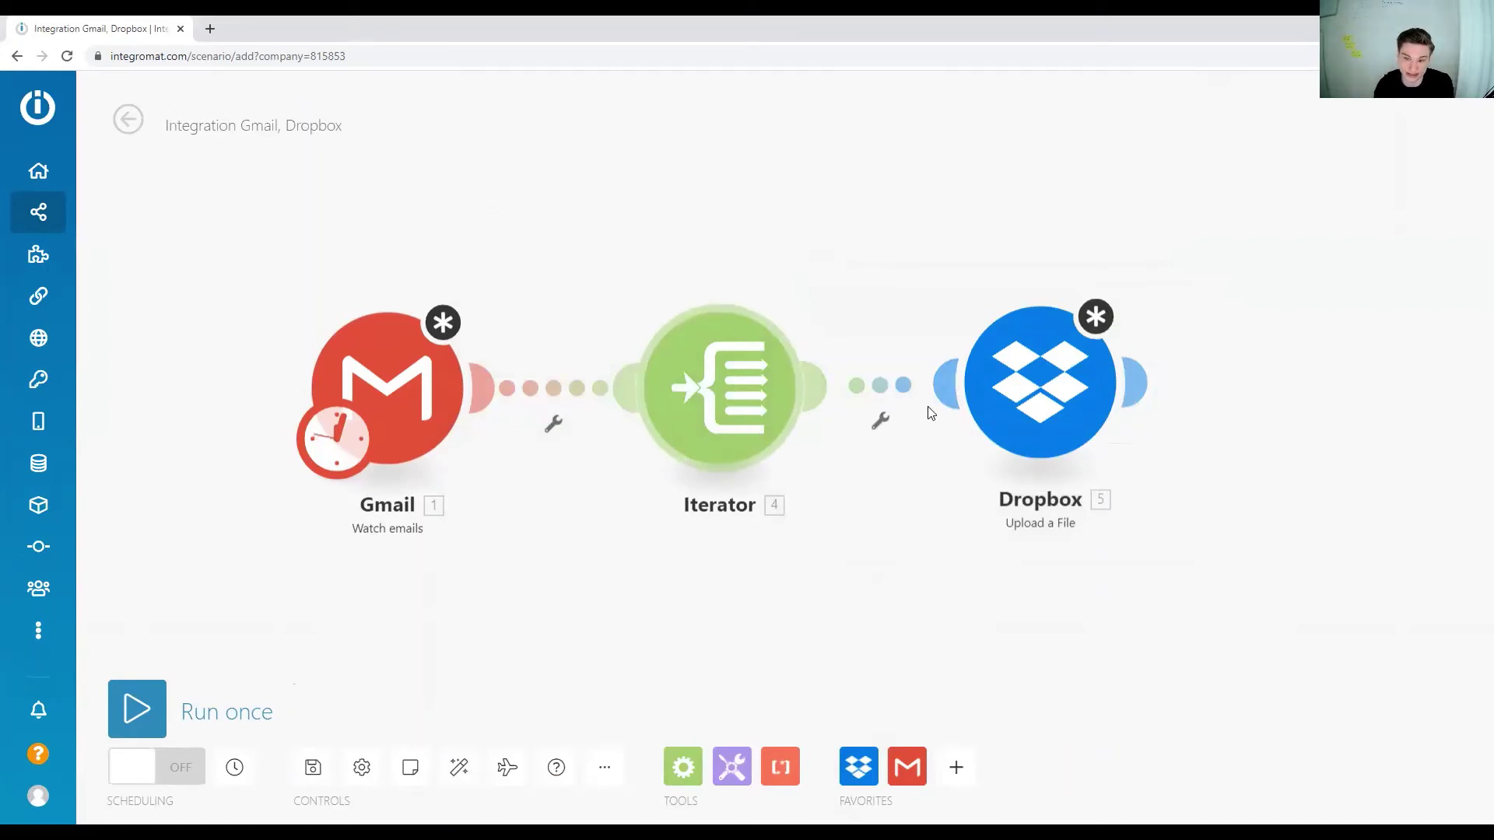
click(1068, 397)
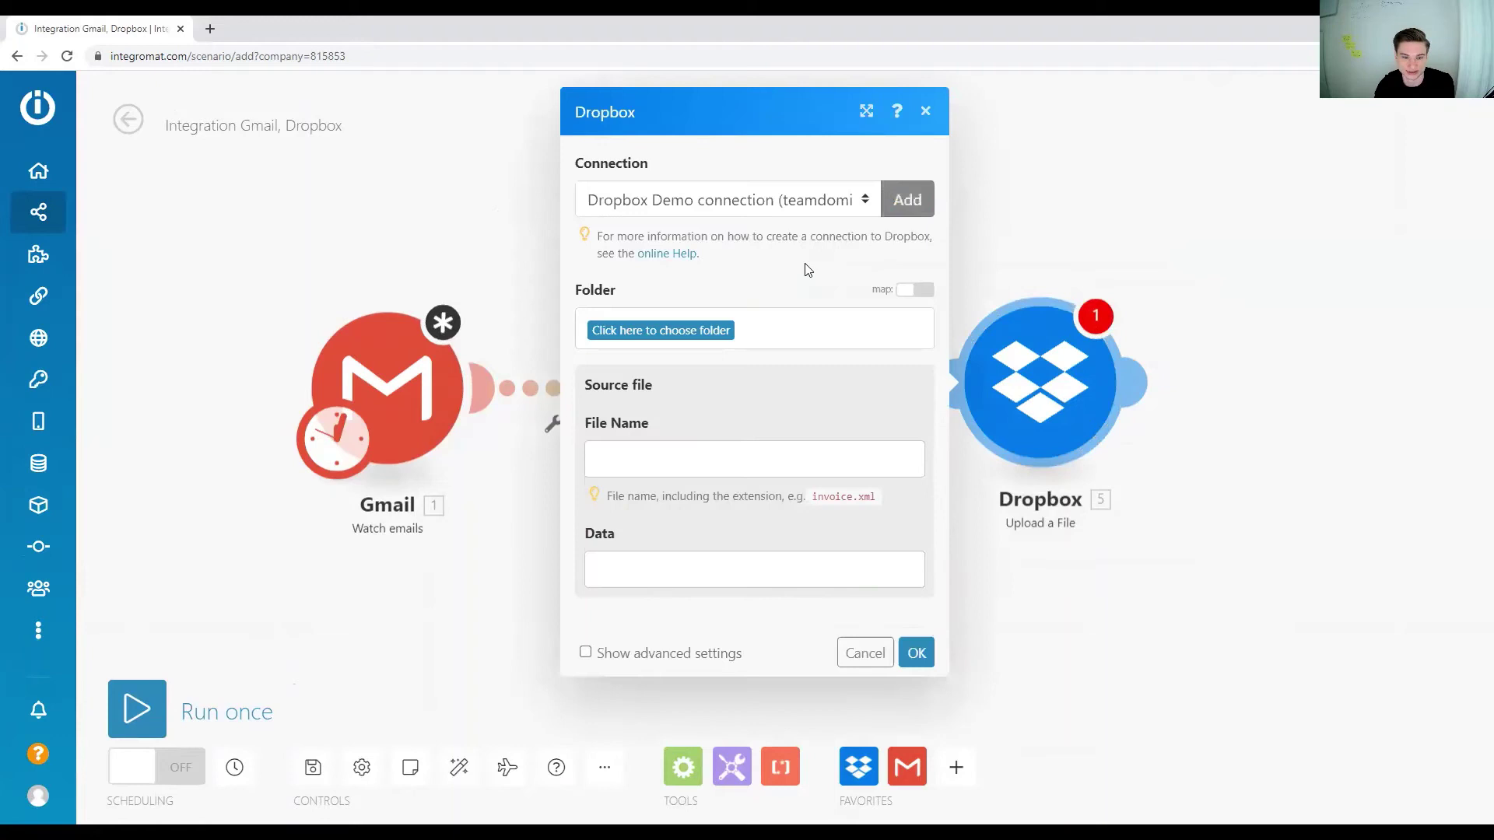
click(850, 203)
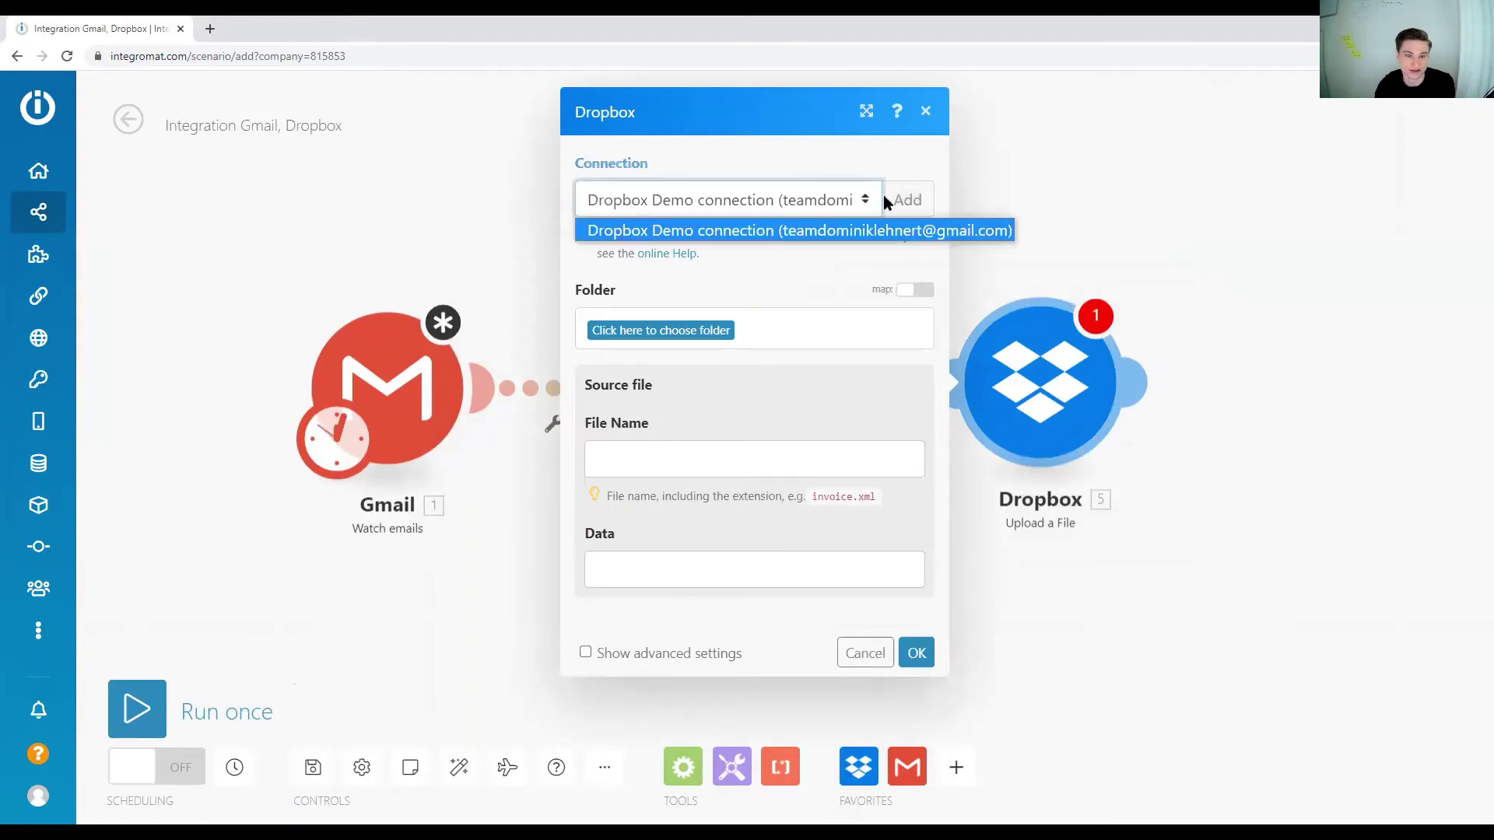
click(1082, 203)
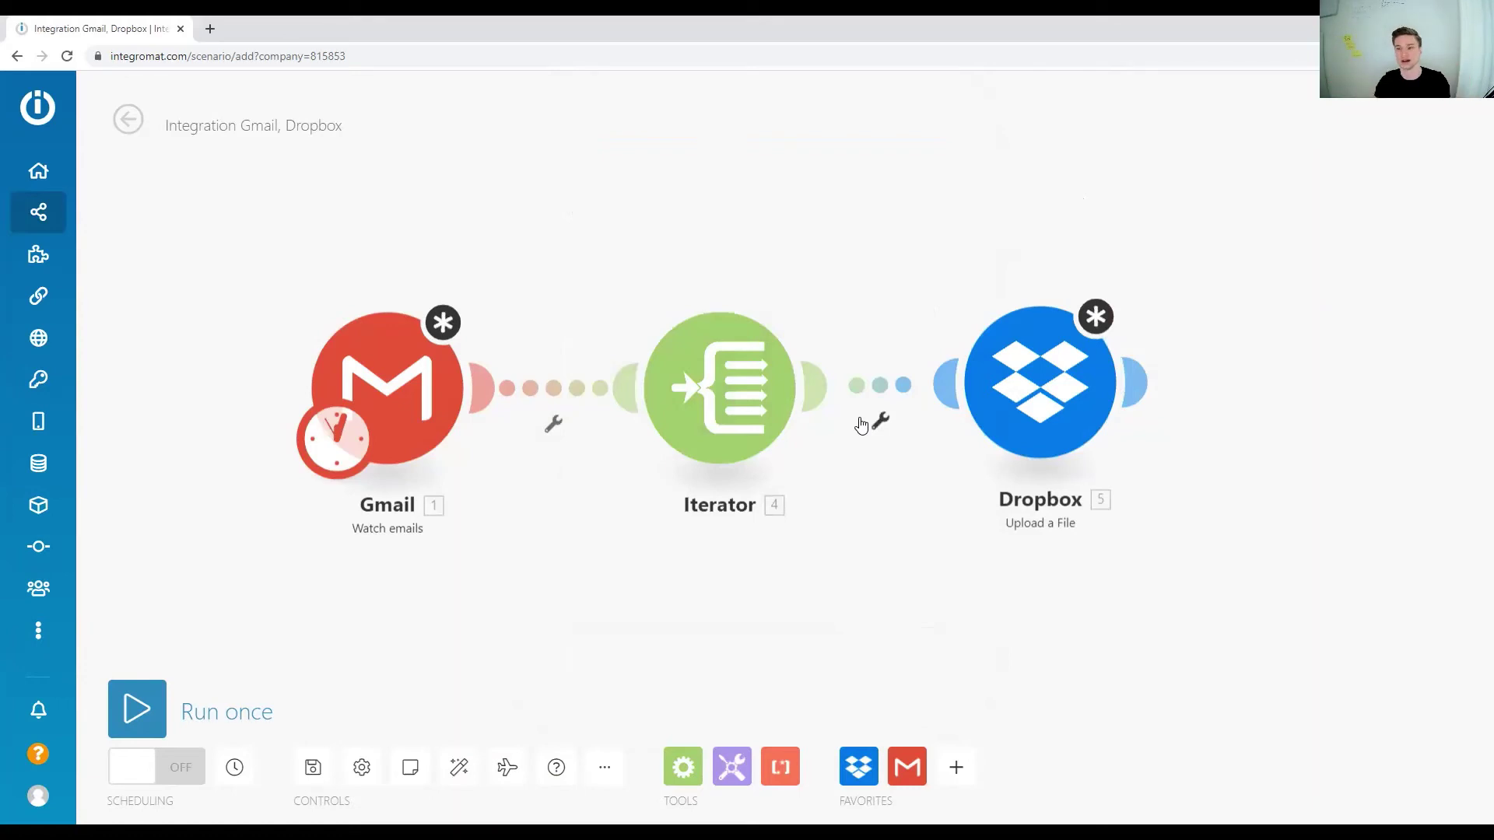
click(999, 390)
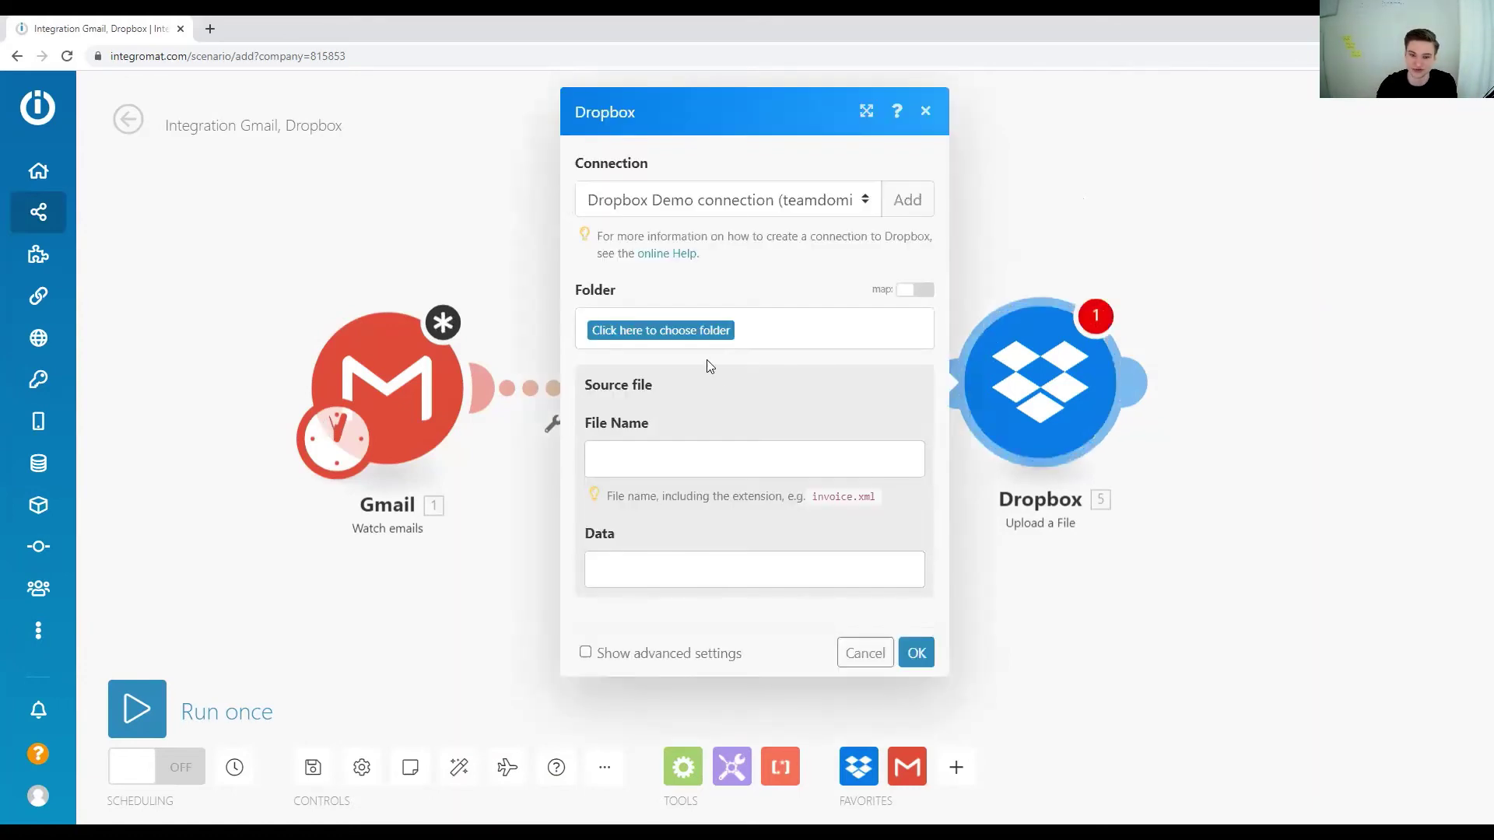
click(622, 654)
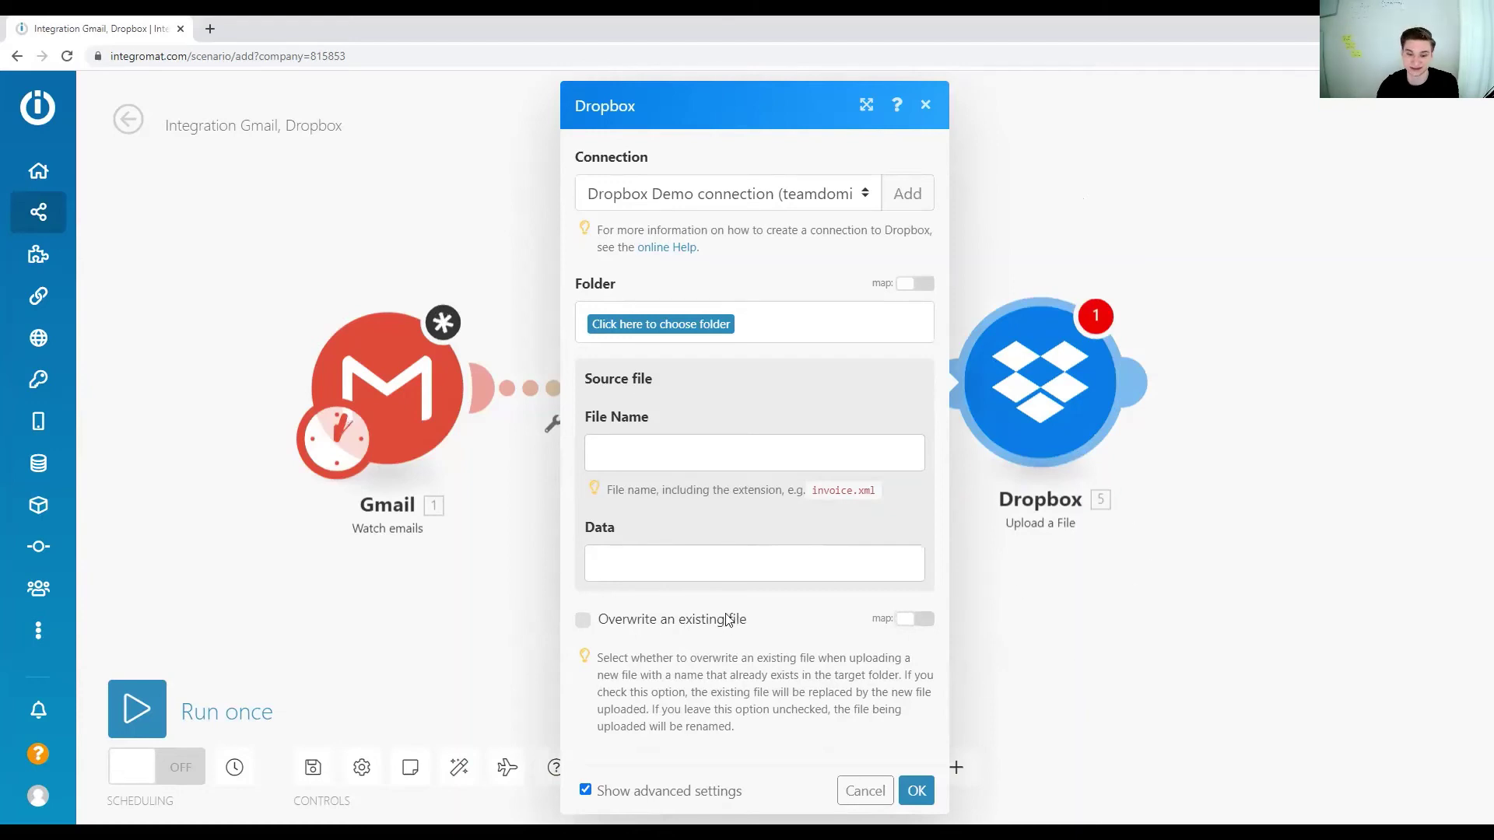
click(582, 622)
click(581, 622)
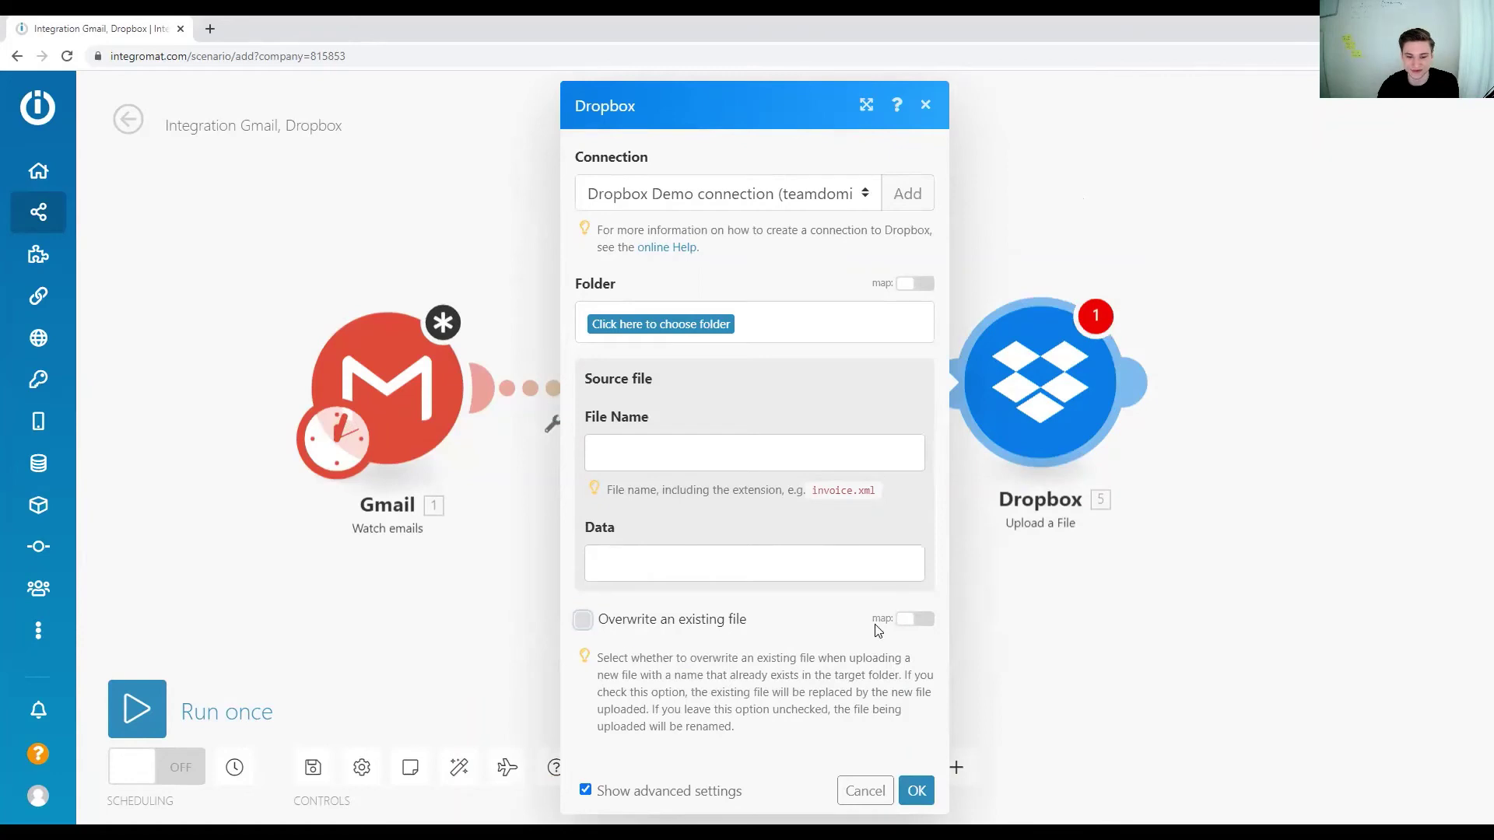
click(1177, 641)
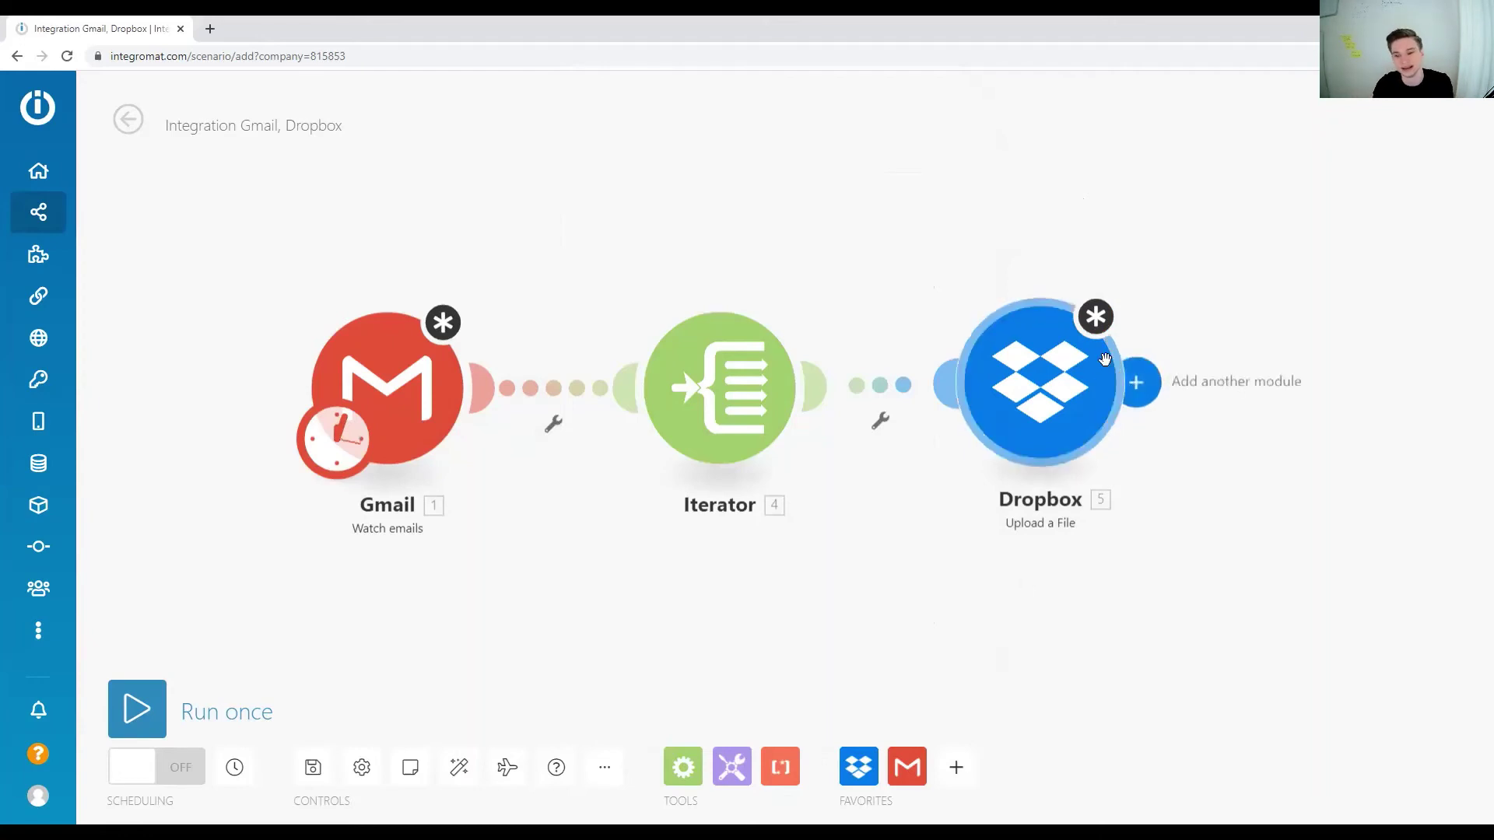
click(1135, 381)
click(720, 386)
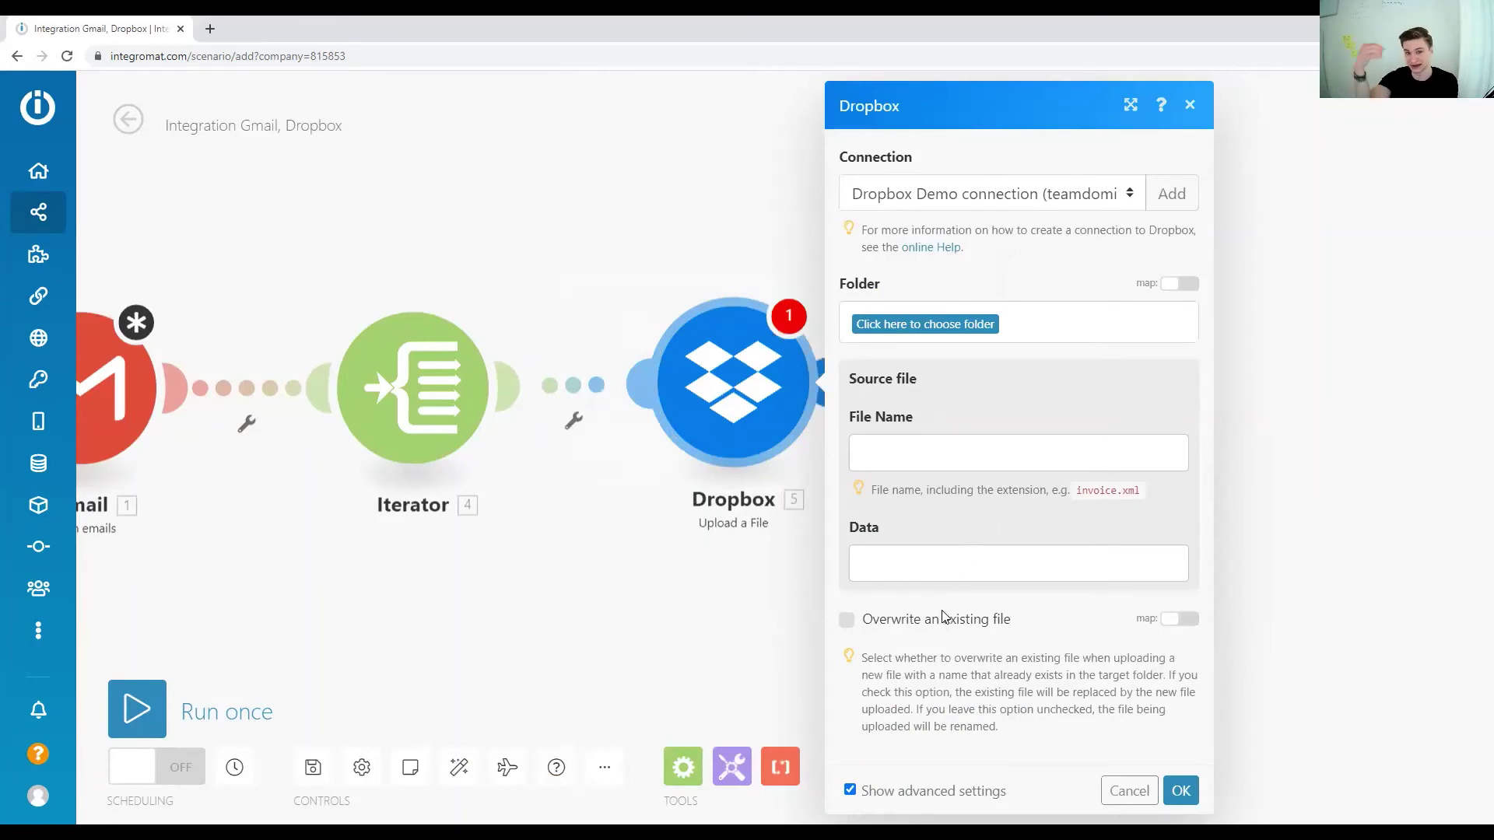
click(697, 605)
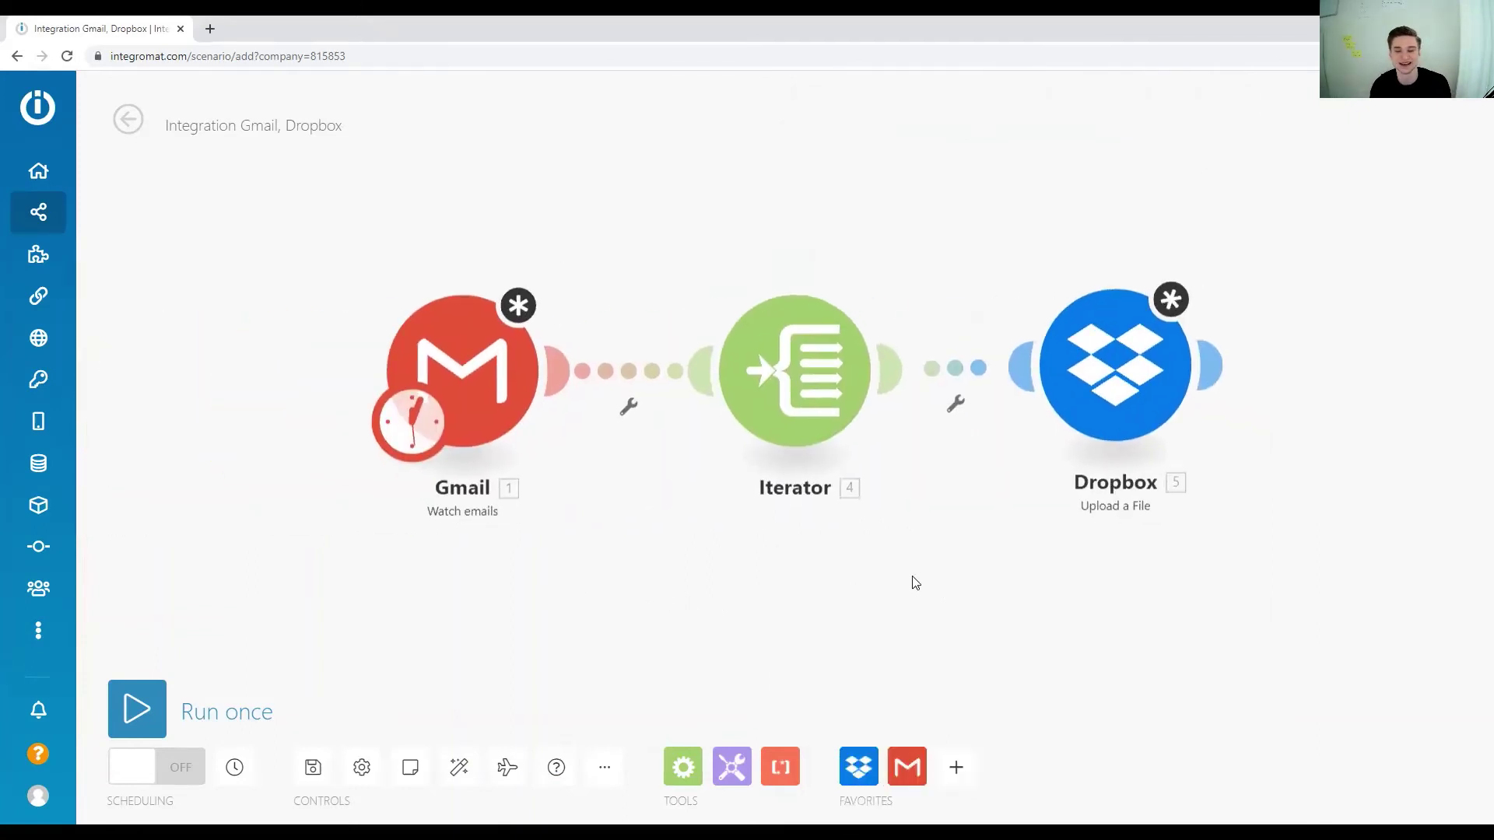
drag(915, 583, 690, 610)
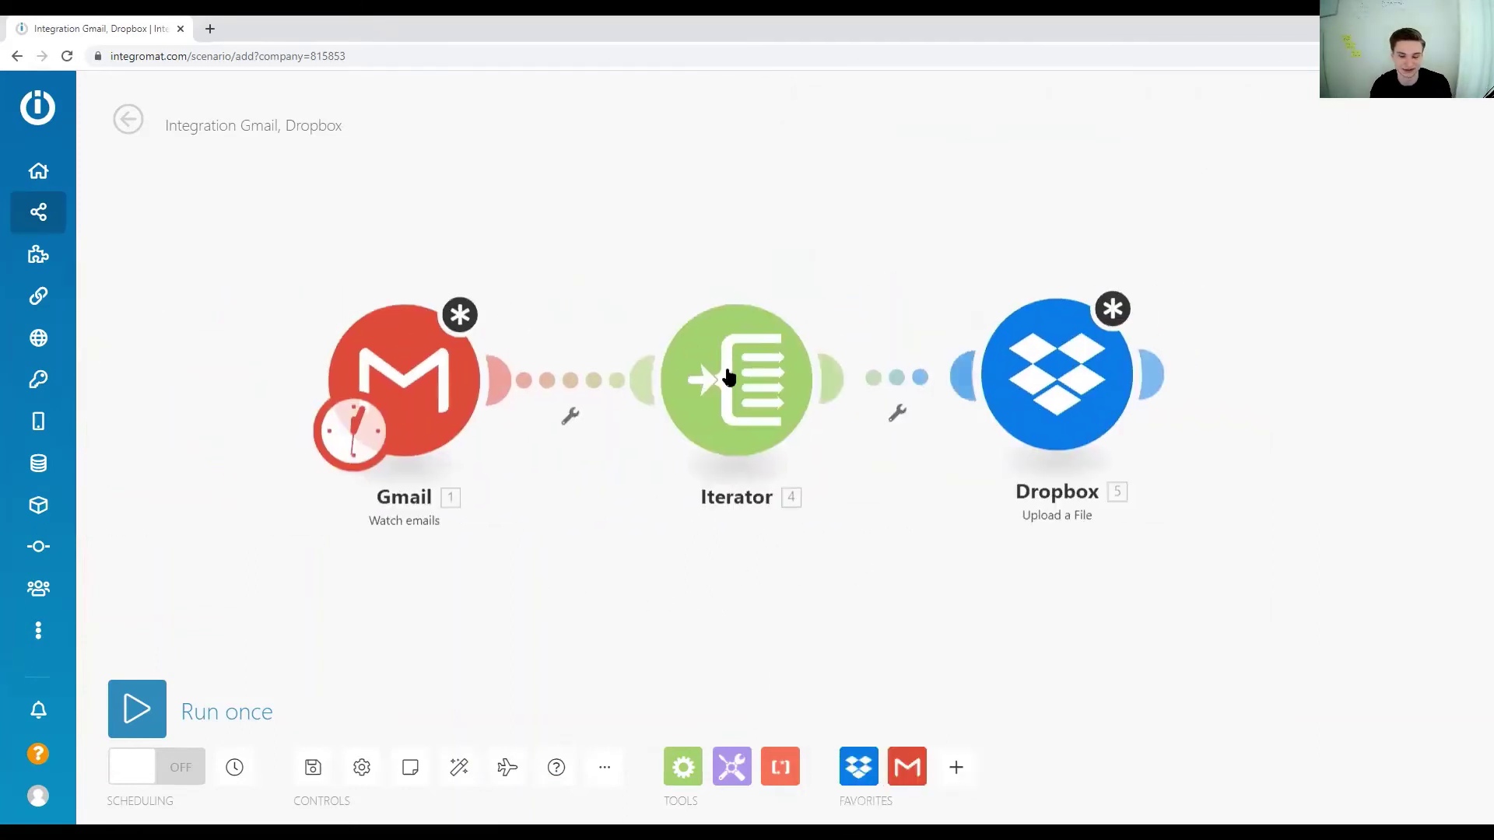